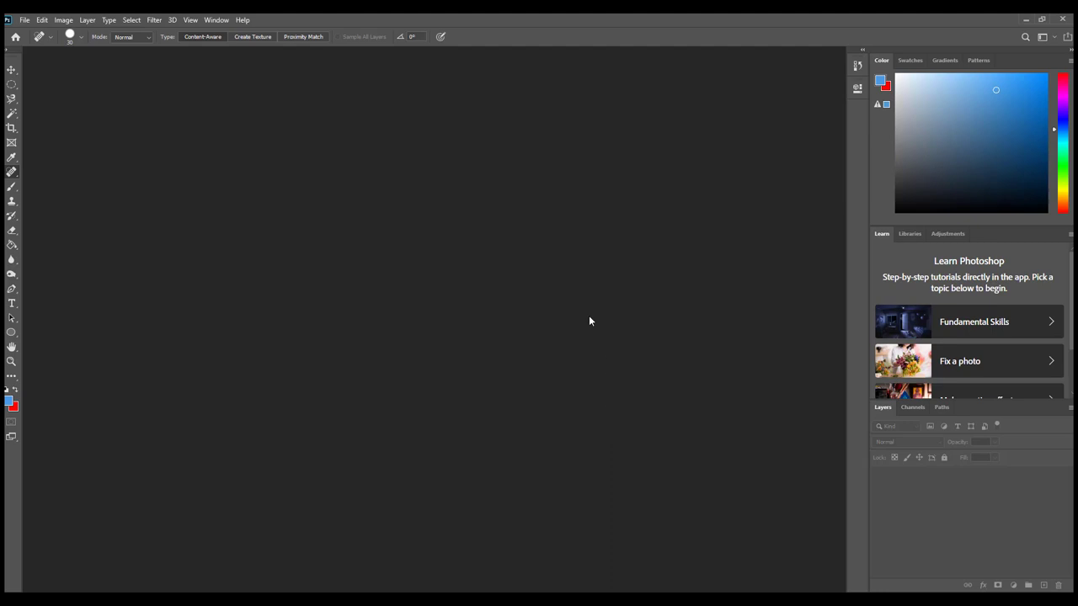
Step: Open the afsd1 portrait photo from the PHOTOSHOP folder
{"action": "left_click", "coordinate": [25, 20]}
{"action": "left_click", "coordinate": [42, 41]}
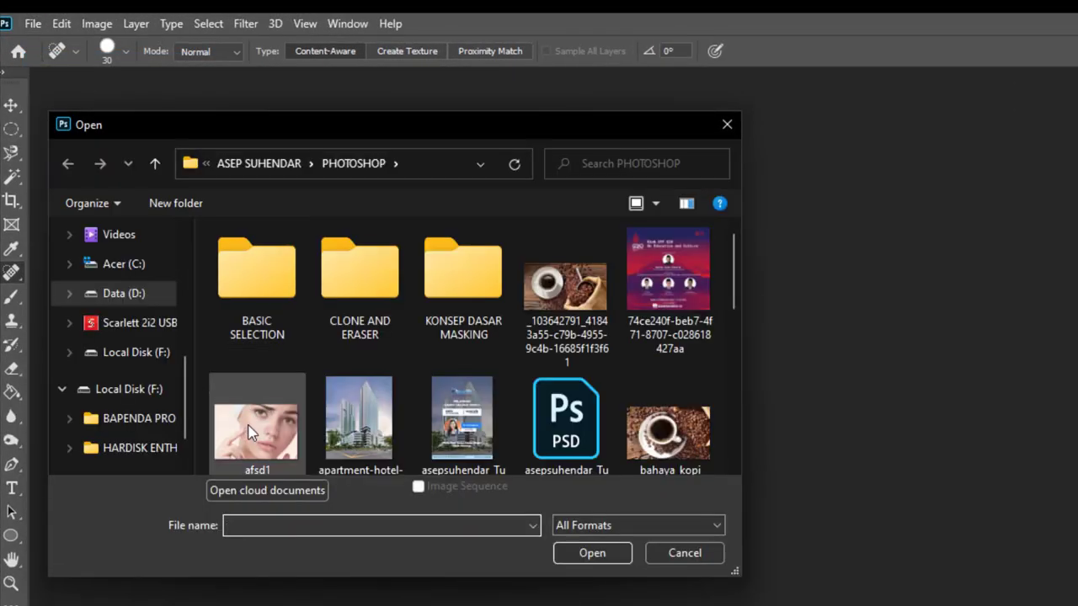
{"action": "left_click", "coordinate": [253, 431]}
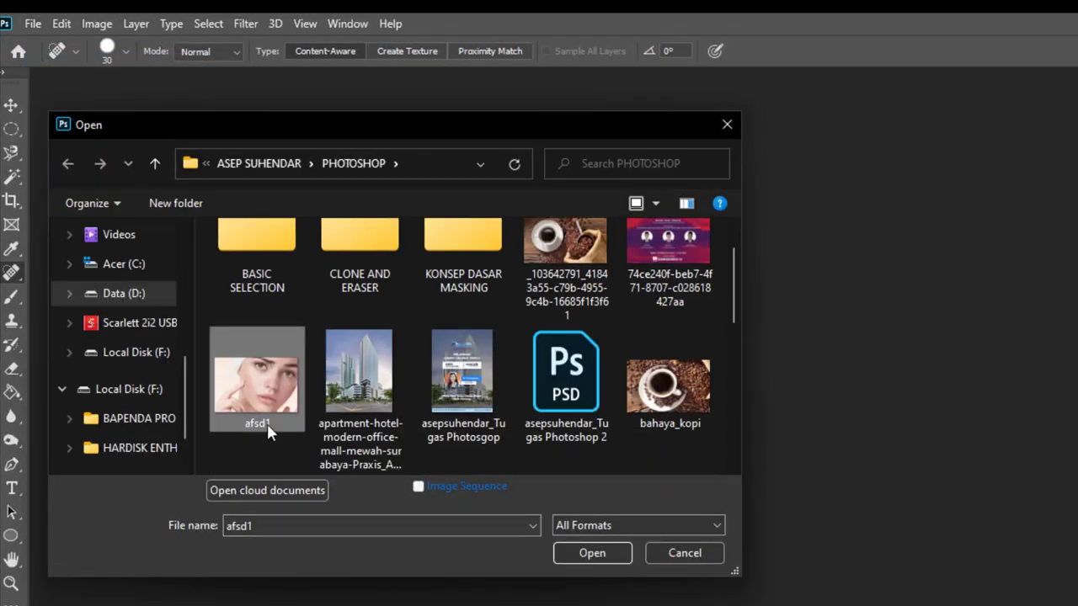
{"action": "left_click", "coordinate": [556, 525]}
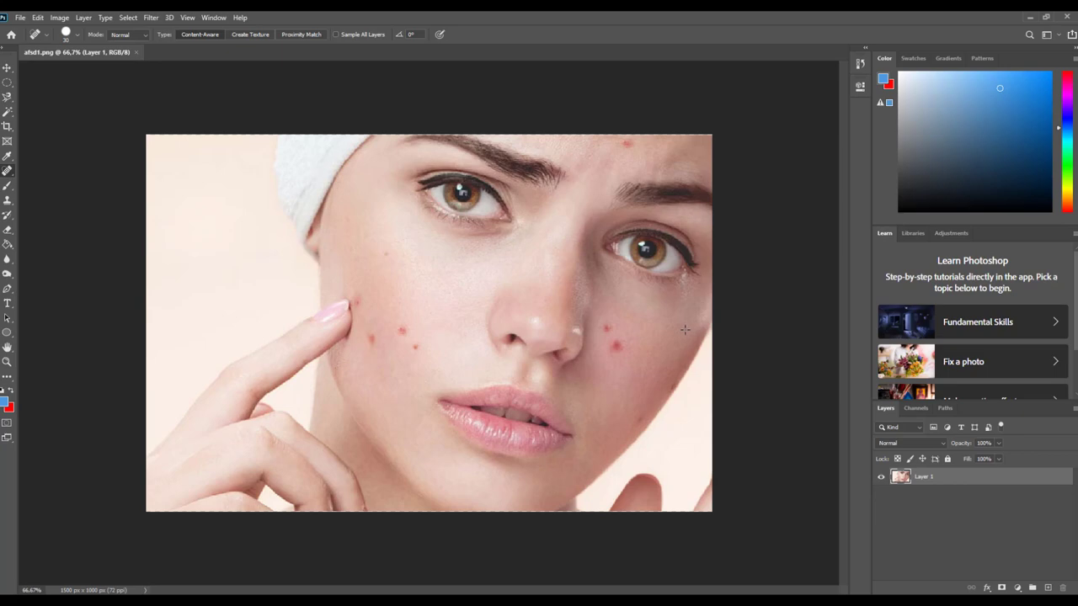
Step: Activate the Clone Stamp tool with a 50 px, 0% hardness brush and dismiss the source warning
{"action": "left_click", "coordinate": [7, 202]}
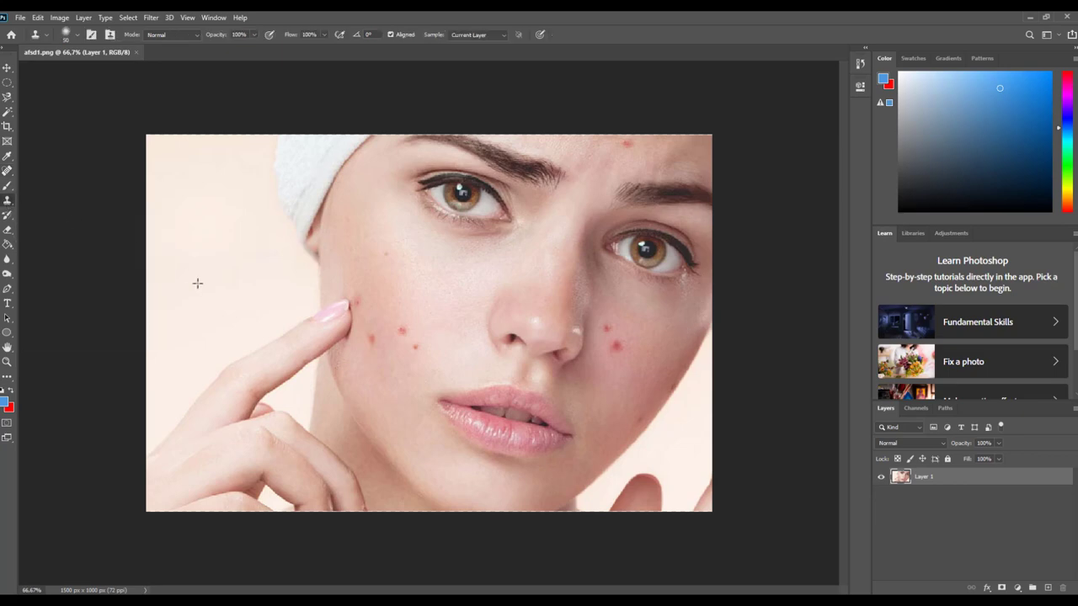
{"action": "left_click", "coordinate": [77, 36]}
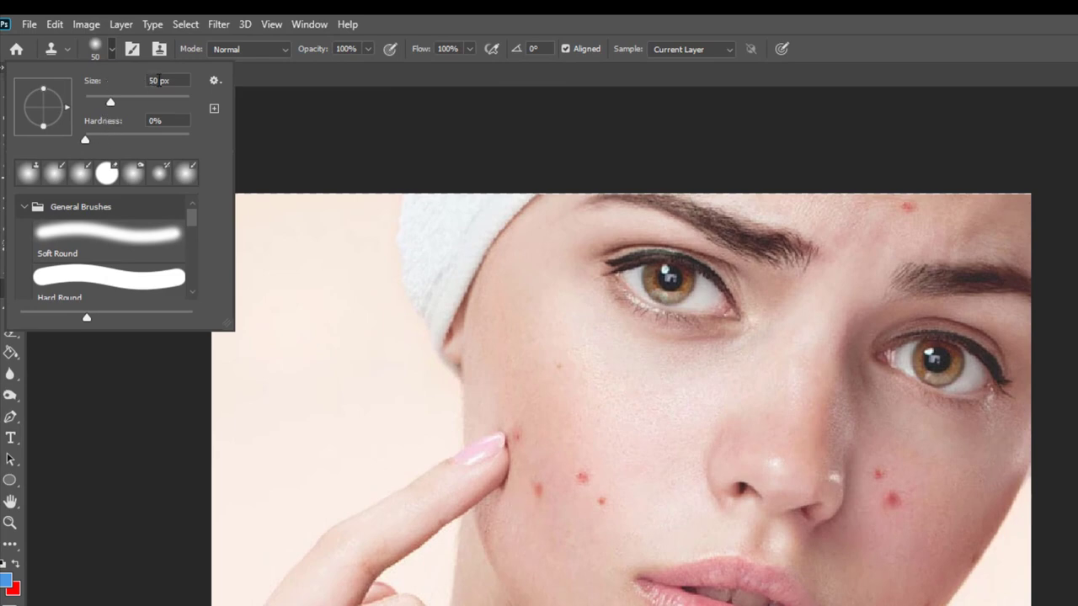
{"action": "left_click", "coordinate": [387, 126]}
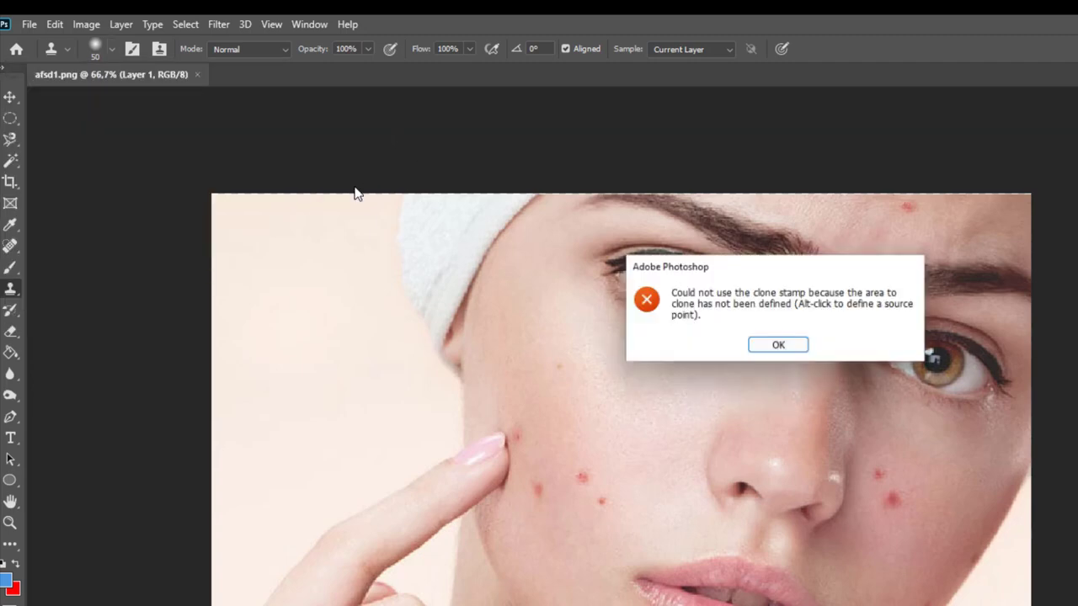
{"action": "left_click", "coordinate": [806, 351]}
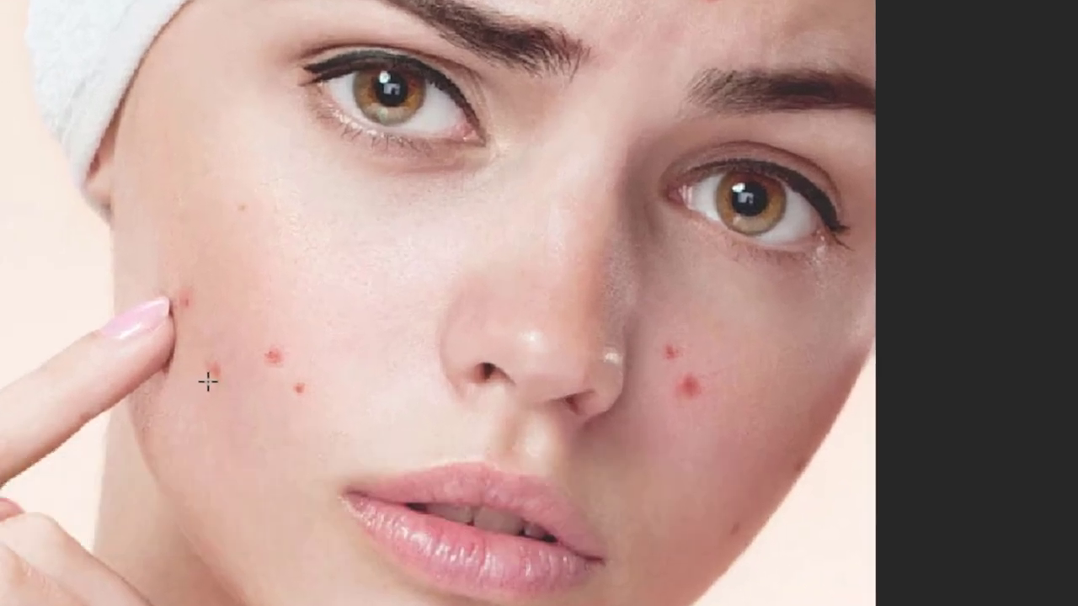
Step: Clone clean skin over the spot beside the fingertip and the left-cheek blemishes
{"action": "left_click", "coordinate": [211, 369]}
{"action": "left_click", "coordinate": [272, 356]}
{"action": "left_click", "coordinate": [300, 388]}
Step: Cover the right-cheek red spots, resampling nearby clean skin for the dark edge spot
{"action": "left_click", "coordinate": [689, 386]}
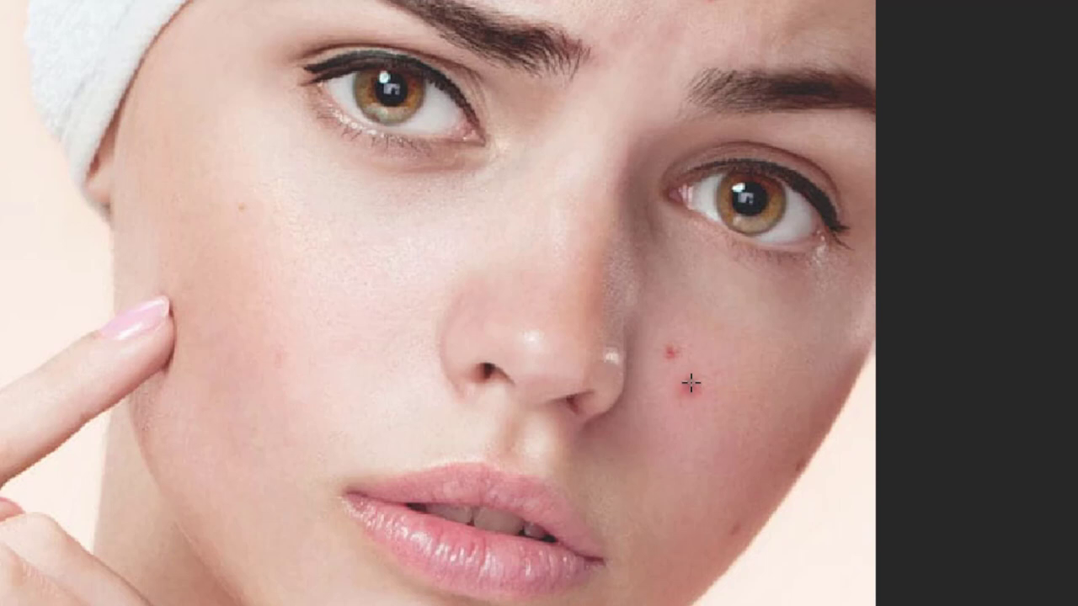
{"action": "left_click", "coordinate": [671, 352]}
{"action": "left_click", "coordinate": [684, 391]}
{"action": "left_click", "coordinate": [690, 382]}
{"action": "left_click", "coordinate": [800, 462], "text": "alt"}
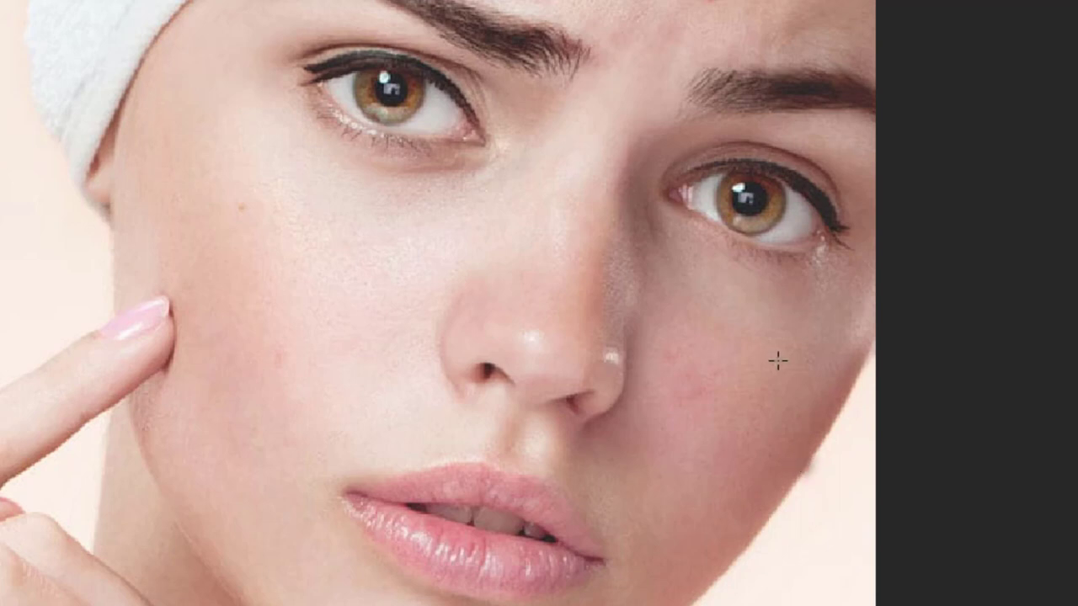
{"action": "left_click", "coordinate": [776, 460]}
{"action": "left_click", "coordinate": [775, 464], "text": "alt"}
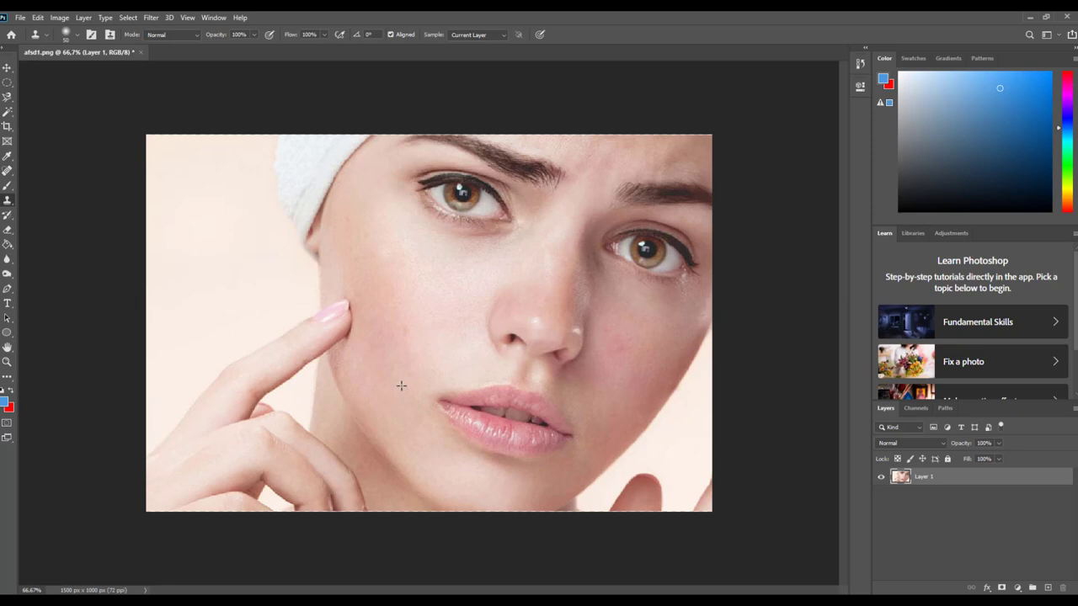
Step: Revert the photo to its saved state and switch to the Content-Aware Spot Healing Brush
{"action": "key", "text": "F12"}
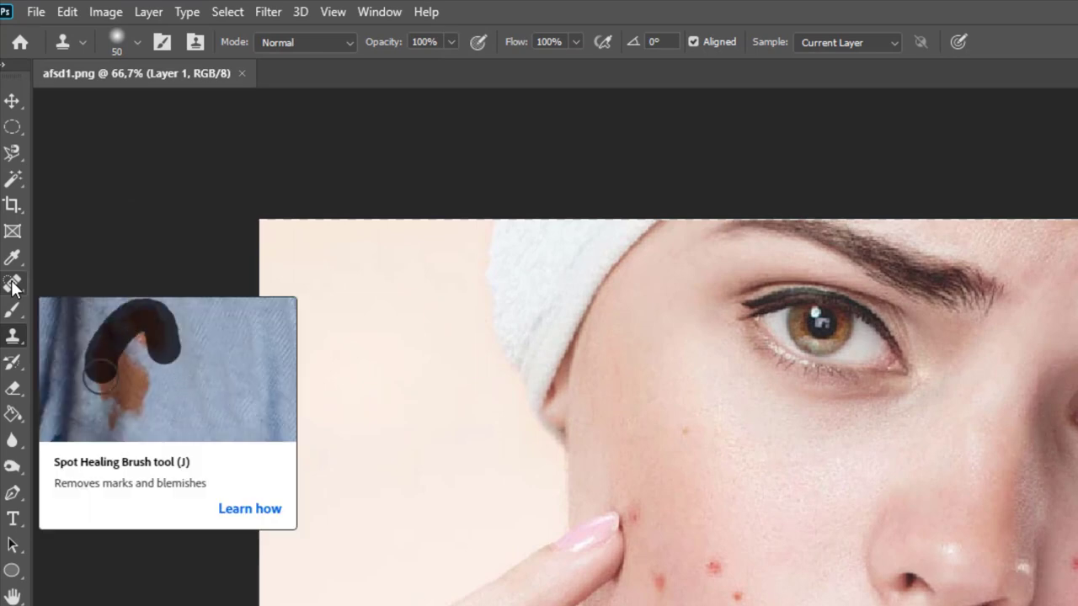
{"action": "left_click", "coordinate": [9, 286]}
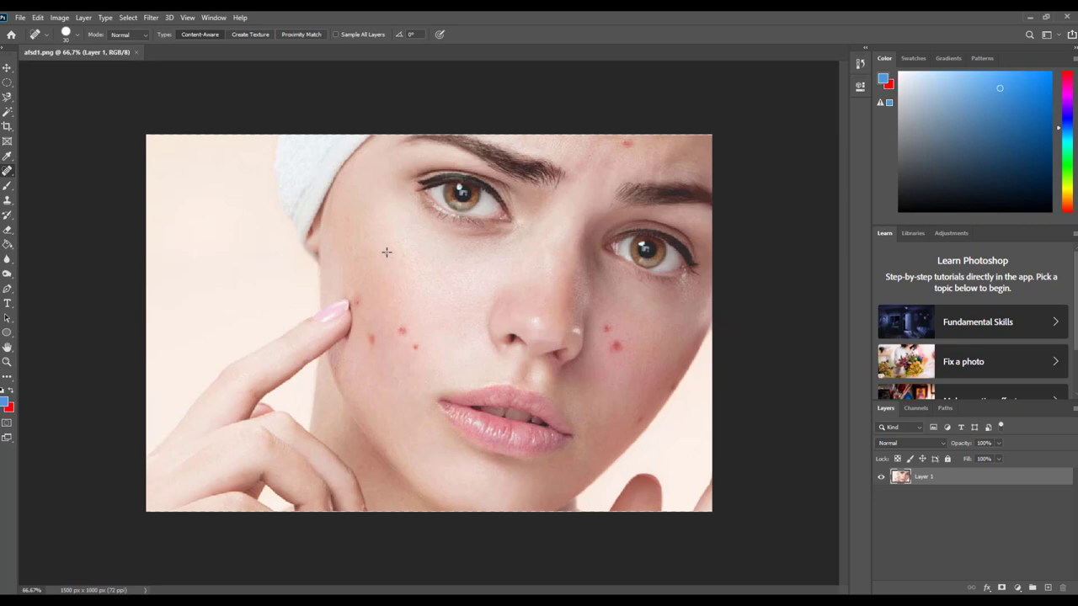
Step: Heal the mole and first red blemishes on the cheeks
{"action": "left_click", "coordinate": [386, 253]}
{"action": "left_click_drag", "start_coordinate": [372, 333], "coordinate": [370, 338]}
{"action": "mouse_move", "coordinate": [370, 338]}
{"action": "left_mouse_down"}
{"action": "mouse_move", "coordinate": [404, 333]}
{"action": "mouse_move", "coordinate": [414, 346]}
{"action": "left_mouse_up"}
{"action": "left_click_drag", "start_coordinate": [607, 329], "coordinate": [621, 347]}
{"action": "left_click", "coordinate": [613, 354]}
Step: Heal the remaining right-cheek spots and the forehead blemish
{"action": "left_click", "coordinate": [640, 419]}
{"action": "left_click", "coordinate": [677, 394]}
{"action": "left_click", "coordinate": [669, 383]}
{"action": "left_click", "coordinate": [626, 144]}
{"action": "left_click", "coordinate": [634, 144]}
{"action": "left_click", "coordinate": [633, 141]}
Step: Save the retouched photo as a PNG named 'MENGHILANGKAN JERAWAT'
{"action": "left_click", "coordinate": [20, 18]}
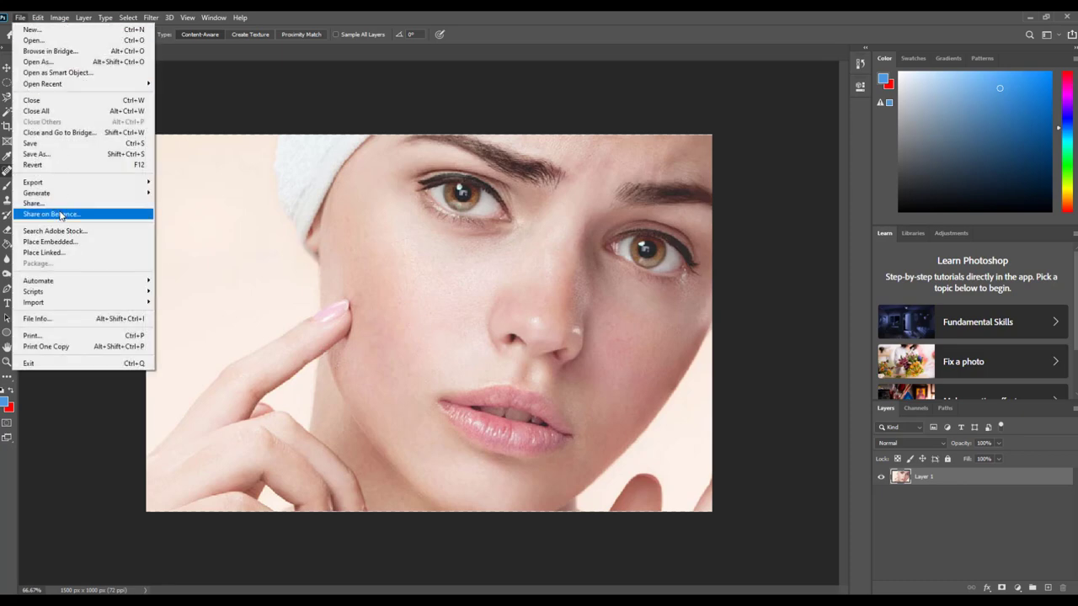
{"action": "left_click", "coordinate": [36, 154]}
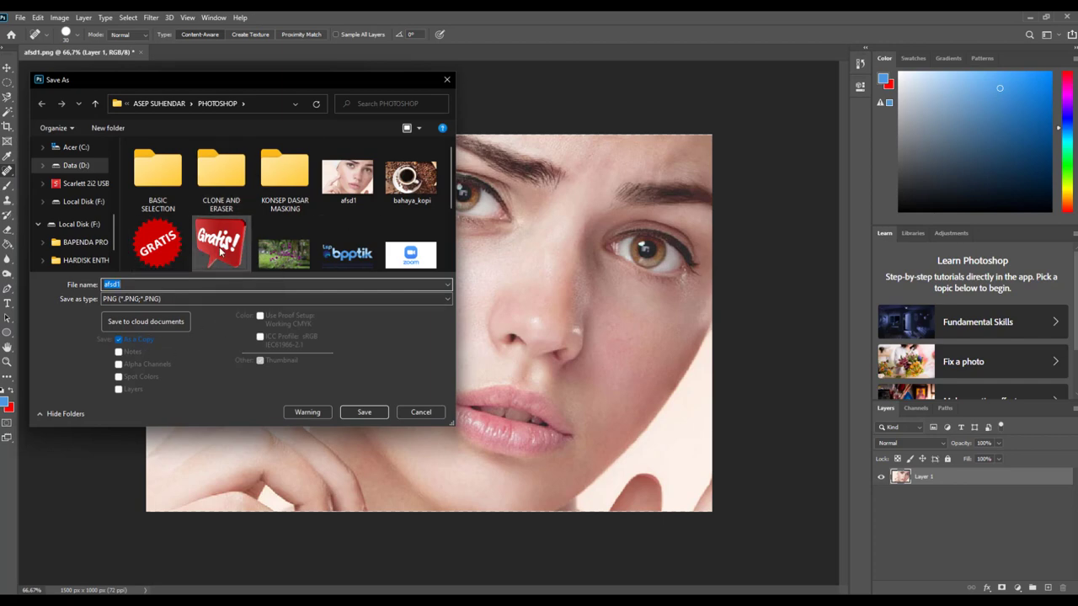
{"action": "left_click", "coordinate": [163, 298]}
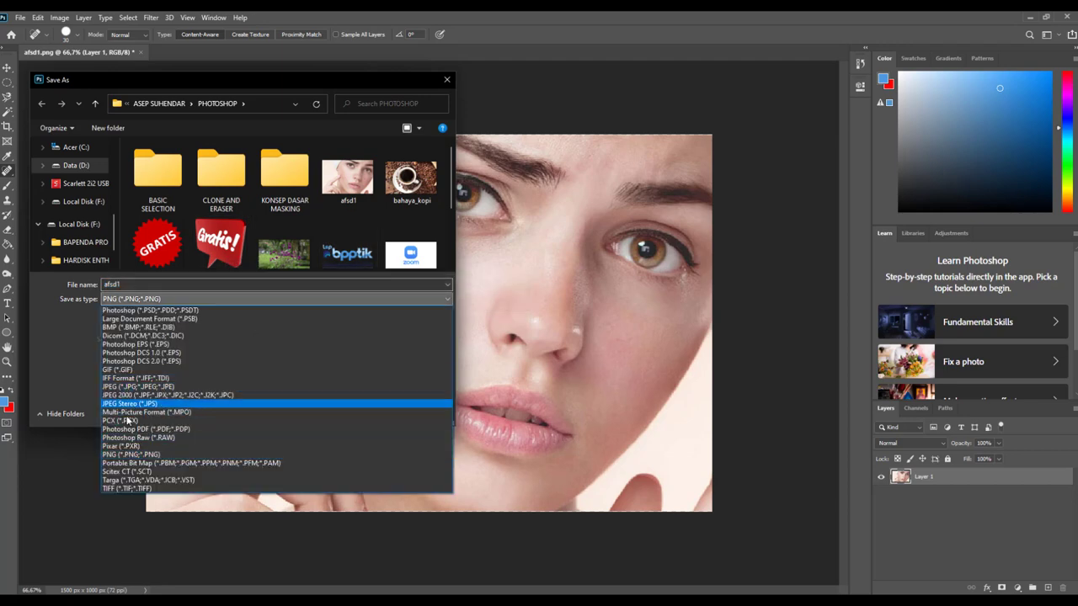
{"action": "left_click", "coordinate": [128, 453]}
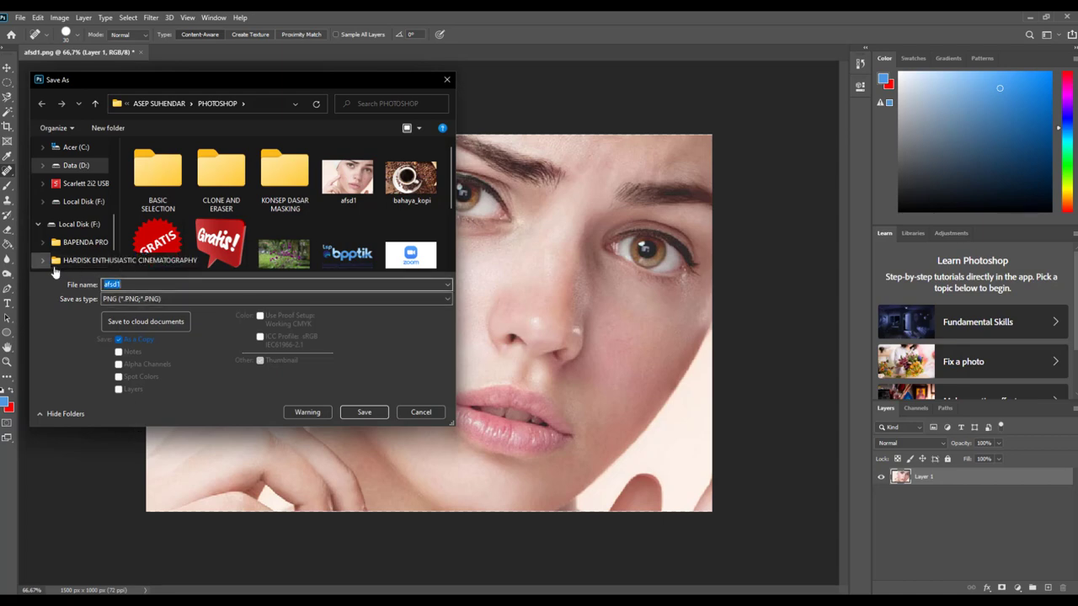
{"action": "type", "text": "MENGH"}
{"action": "type", "text": "ILANGKAN JERA"}
{"action": "type", "text": "WAT"}
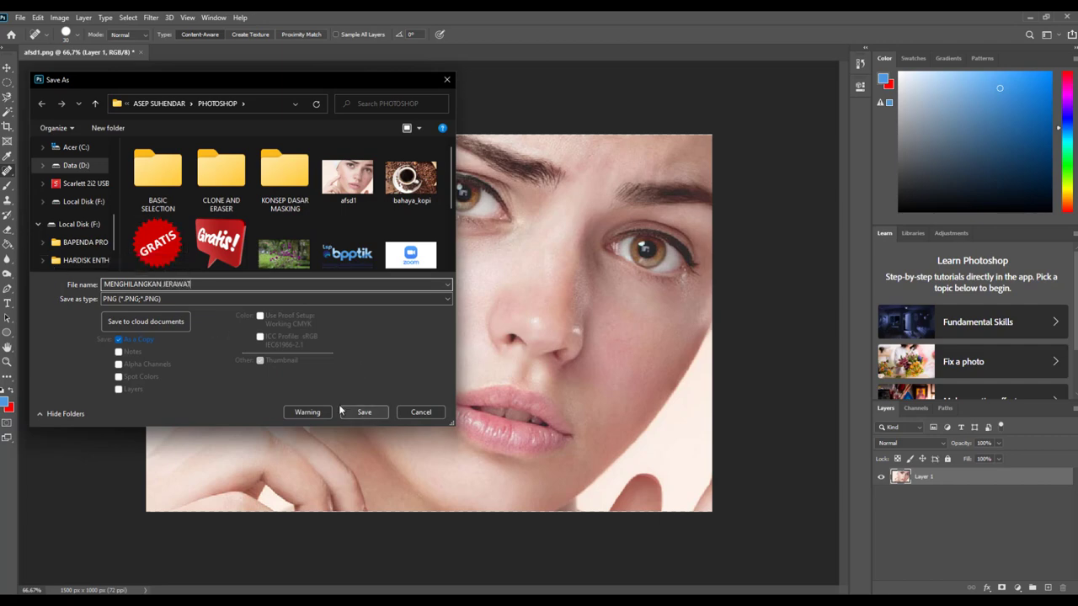
{"action": "left_click", "coordinate": [358, 411]}
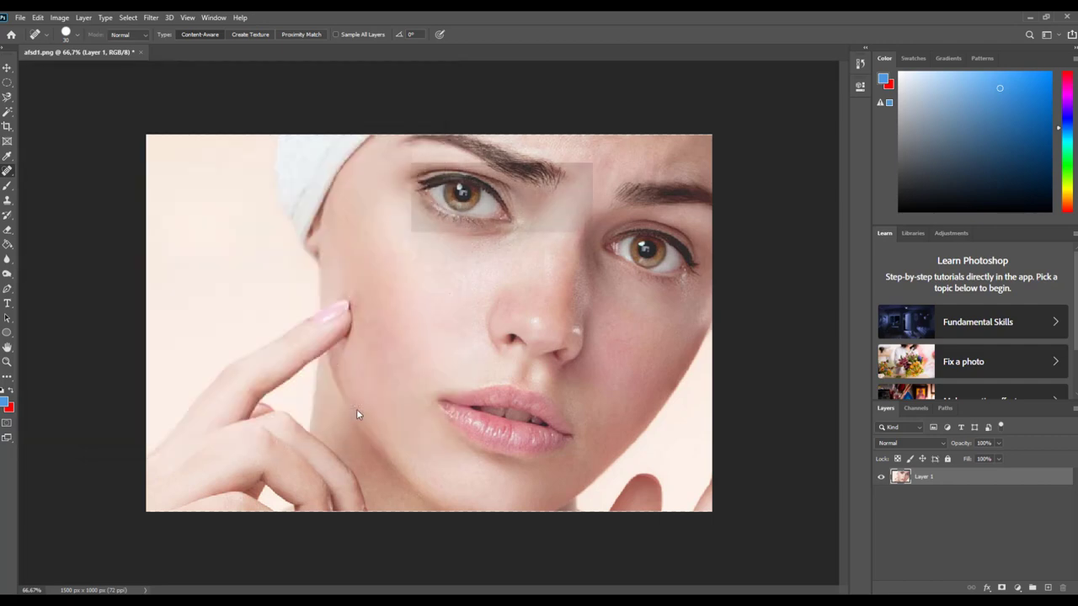
Step: Accept the PNG Format Options to finish writing the file
{"action": "left_click", "coordinate": [576, 178]}
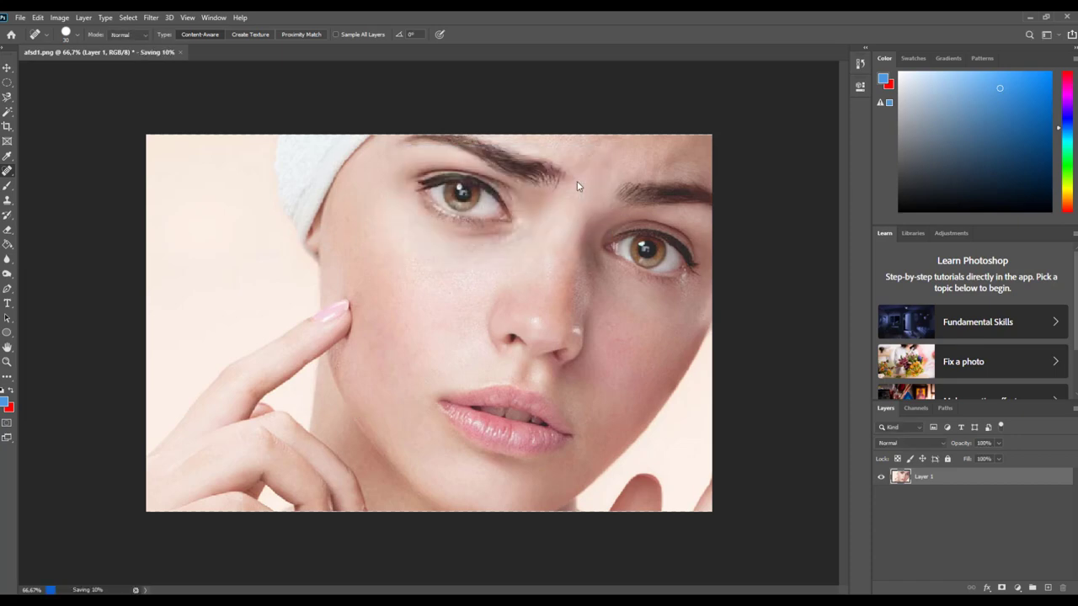